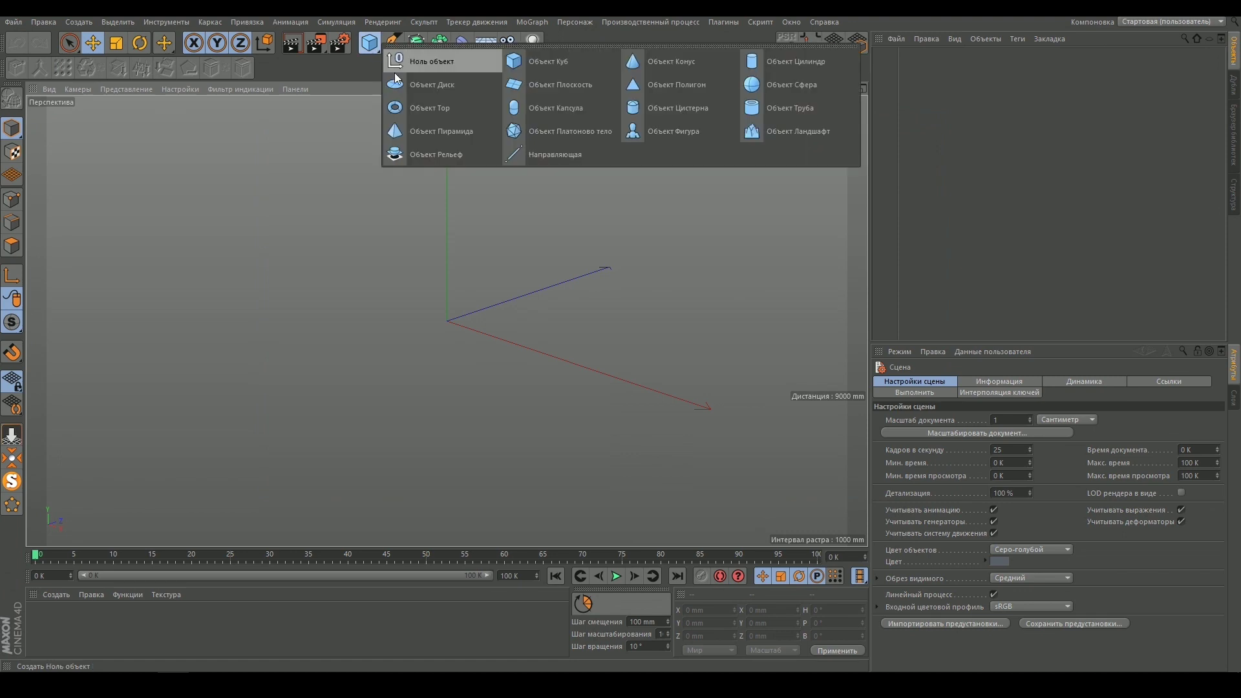
Add a Sphere and a Morph deformer, nesting the deformer under the sphere.
click(788, 82)
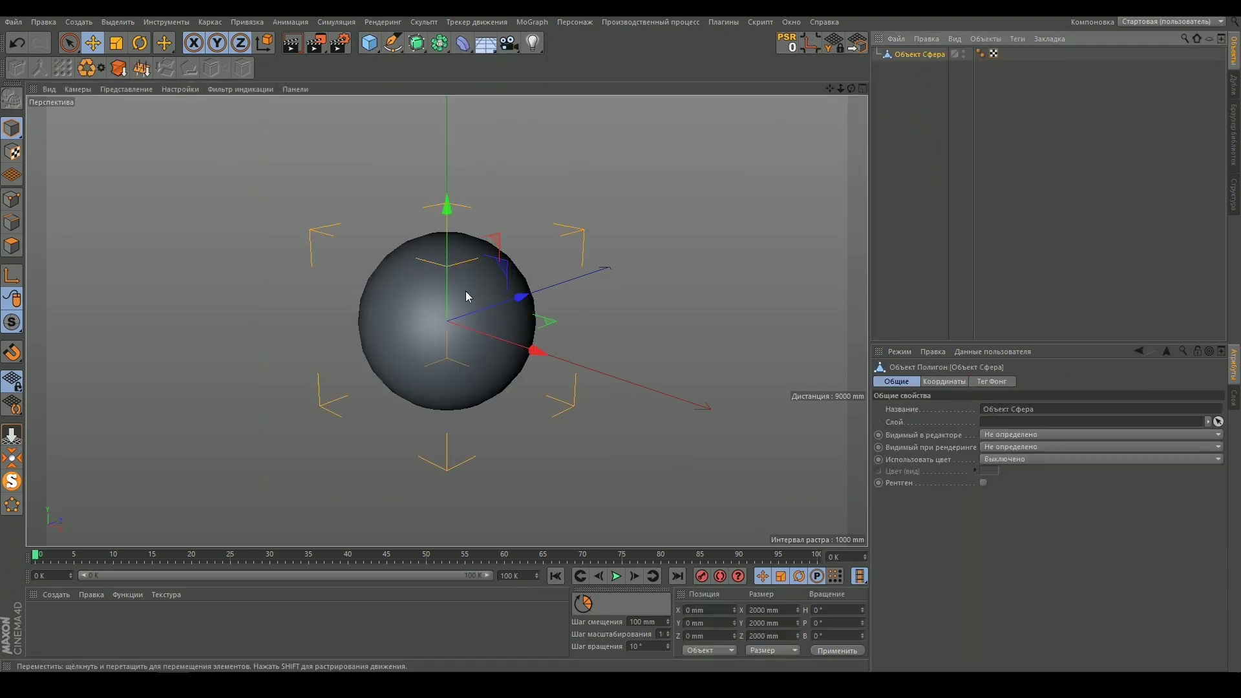
alt+drag(465, 291, 392, 321)
click(463, 43)
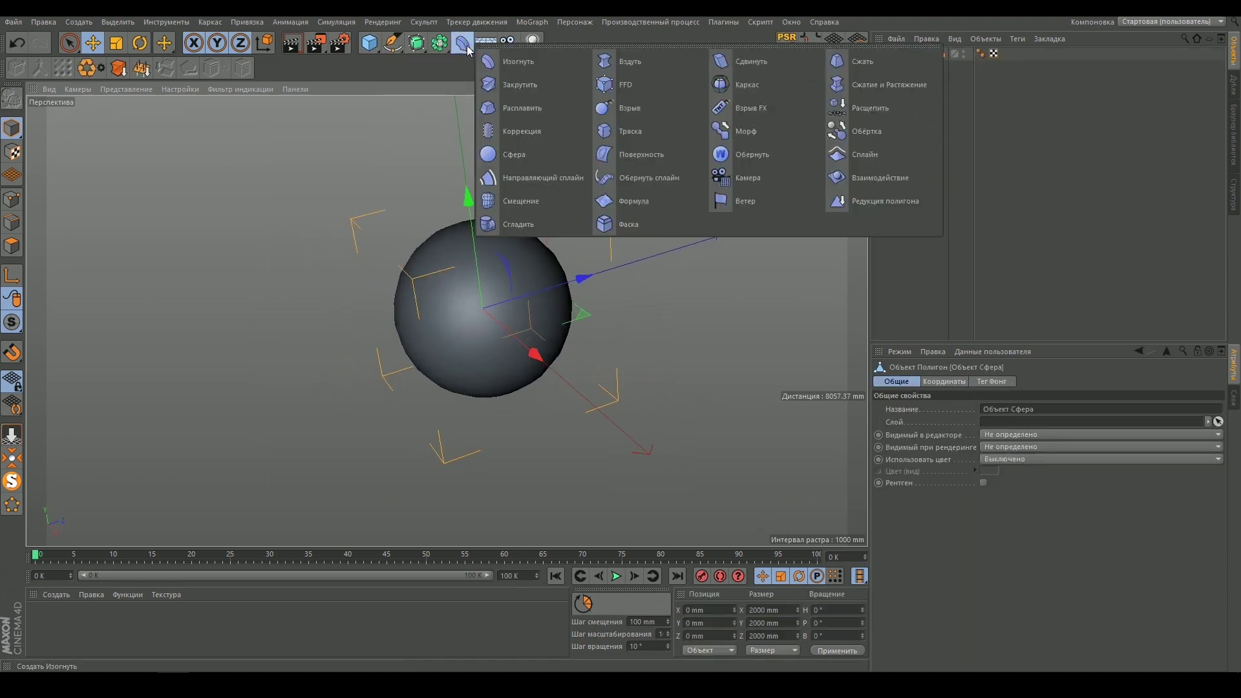
click(748, 130)
drag(905, 54, 932, 72)
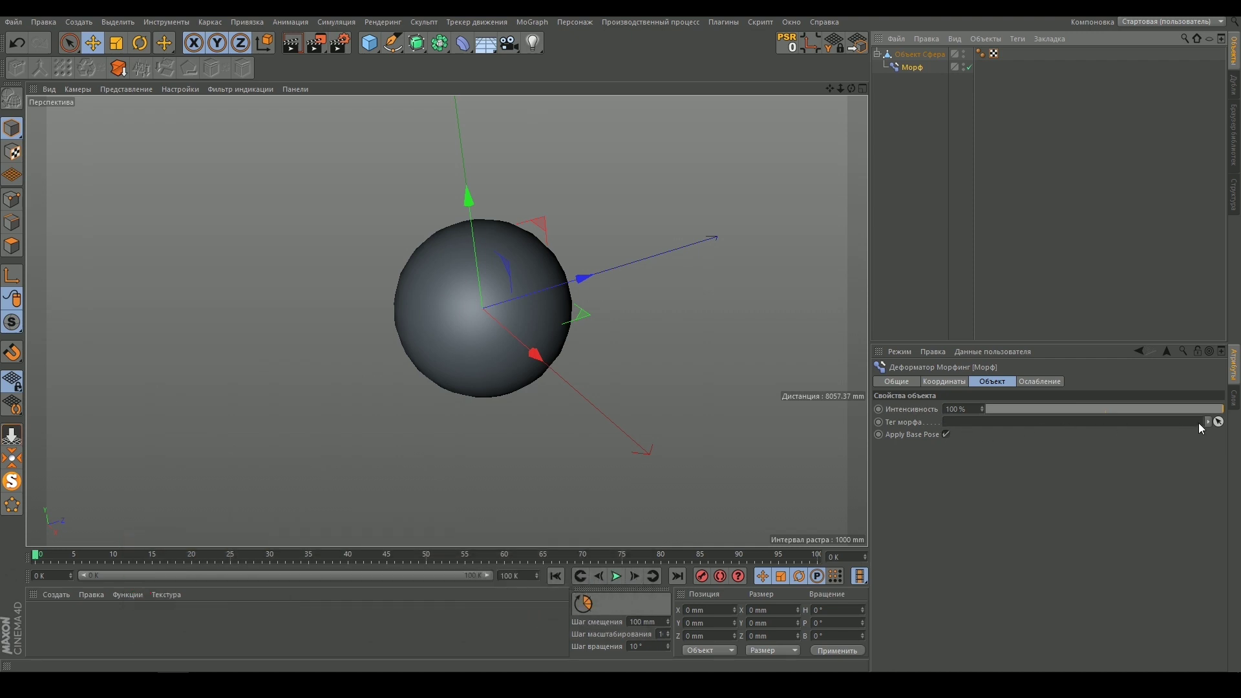
Attach a Pose Morph tag to the sphere from its right-click Character Tags menu.
click(924, 55)
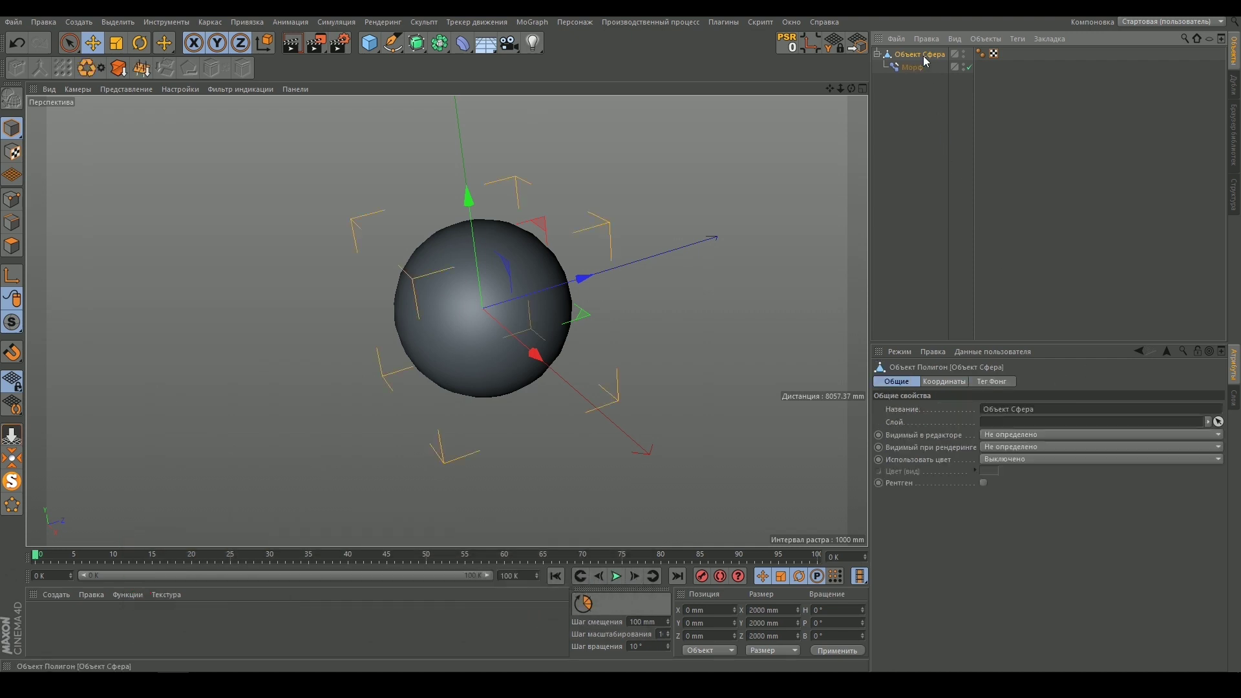
click(584, 23)
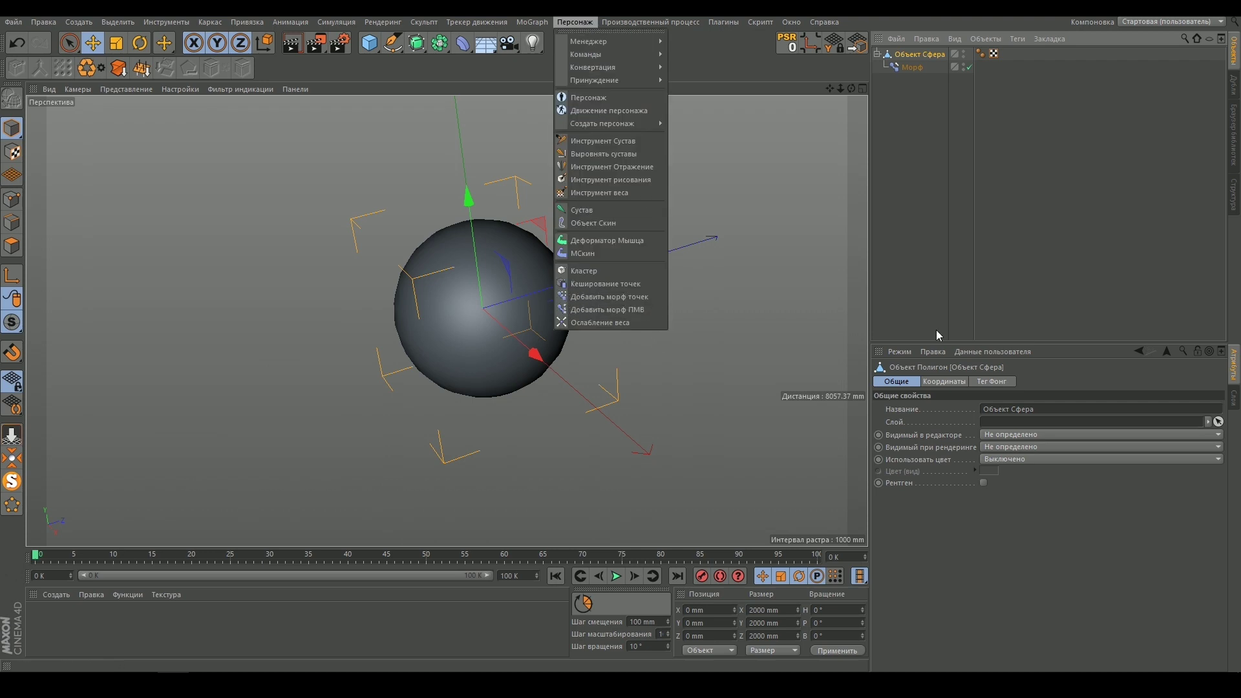
click(928, 55)
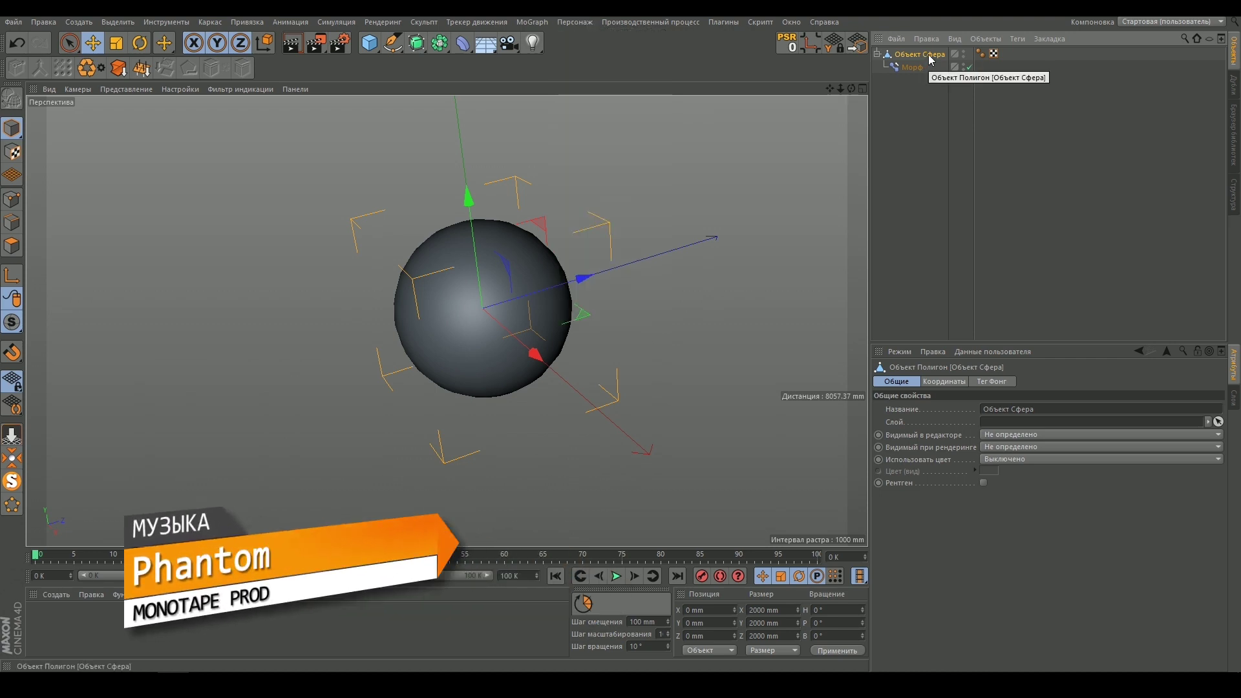
right_click(928, 55)
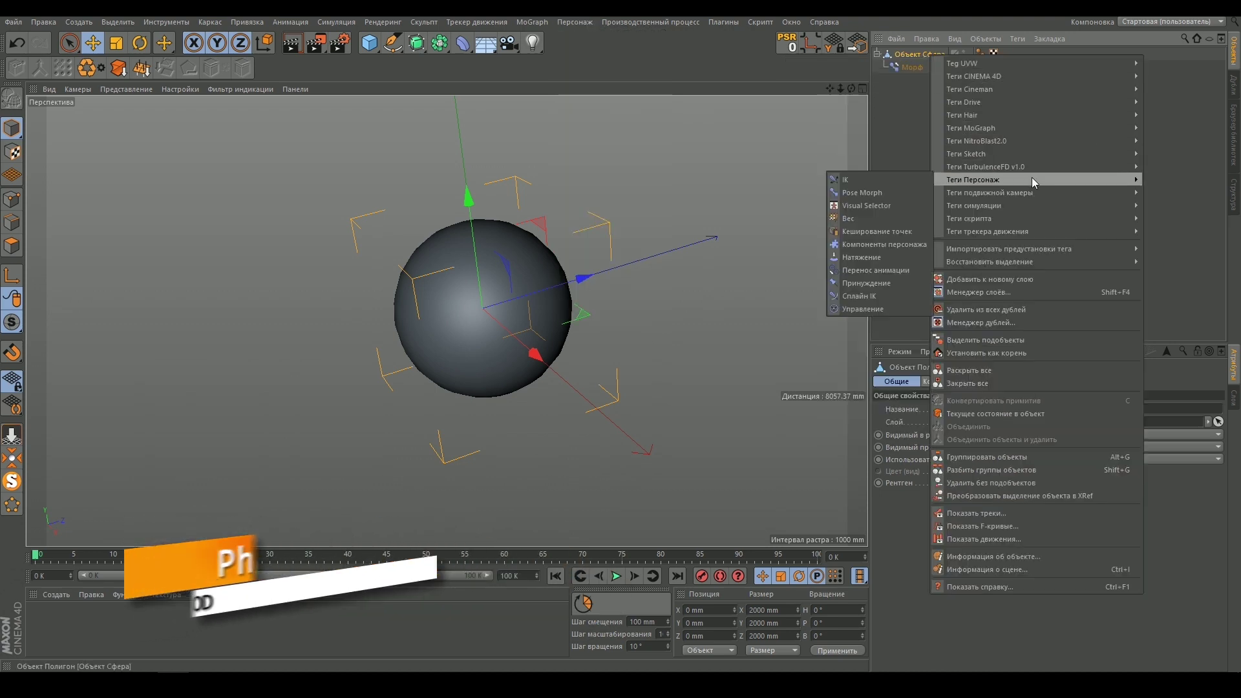
mouse_move(974, 180)
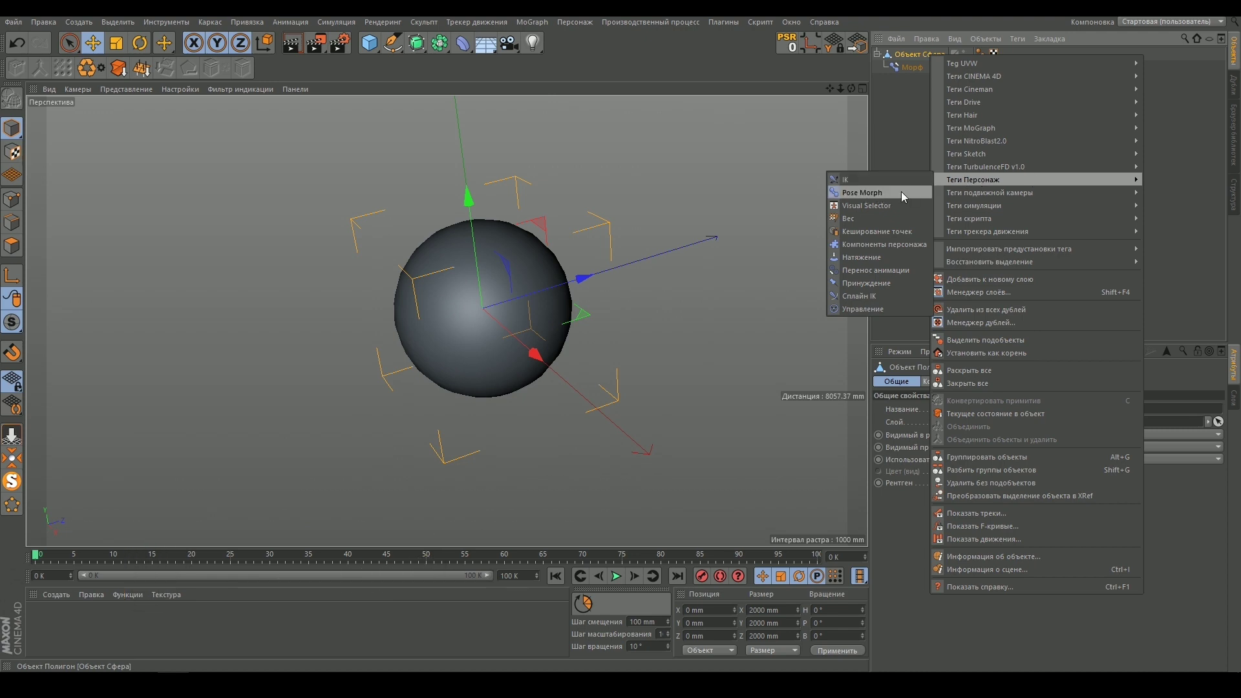
click(867, 193)
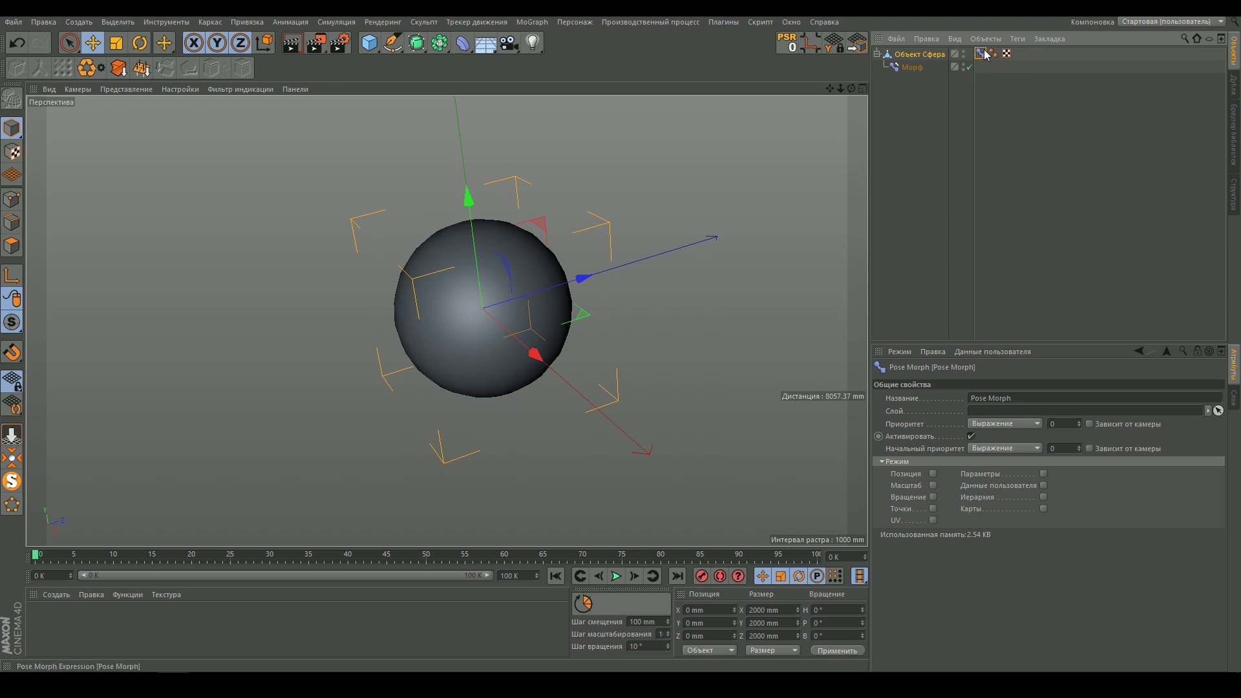
Link the Pose Morph tag to the Morph deformer, testing Intensity and Поза.0 back at 100%.
click(913, 67)
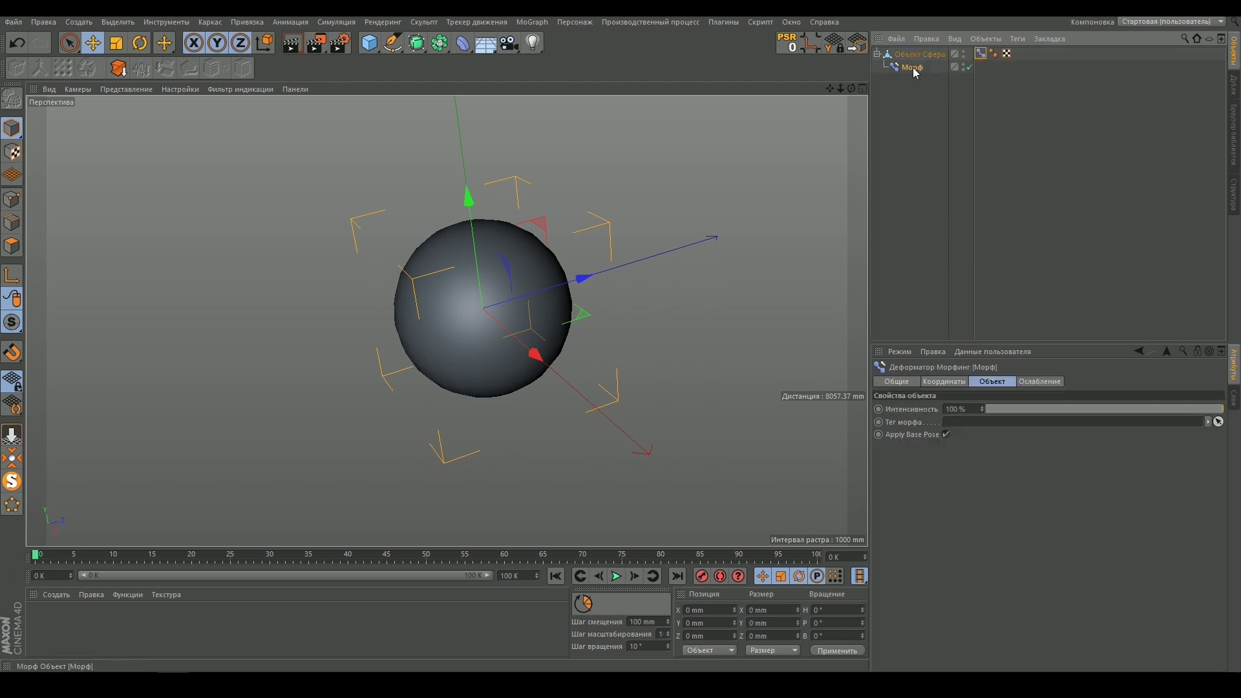
drag(981, 53, 976, 421)
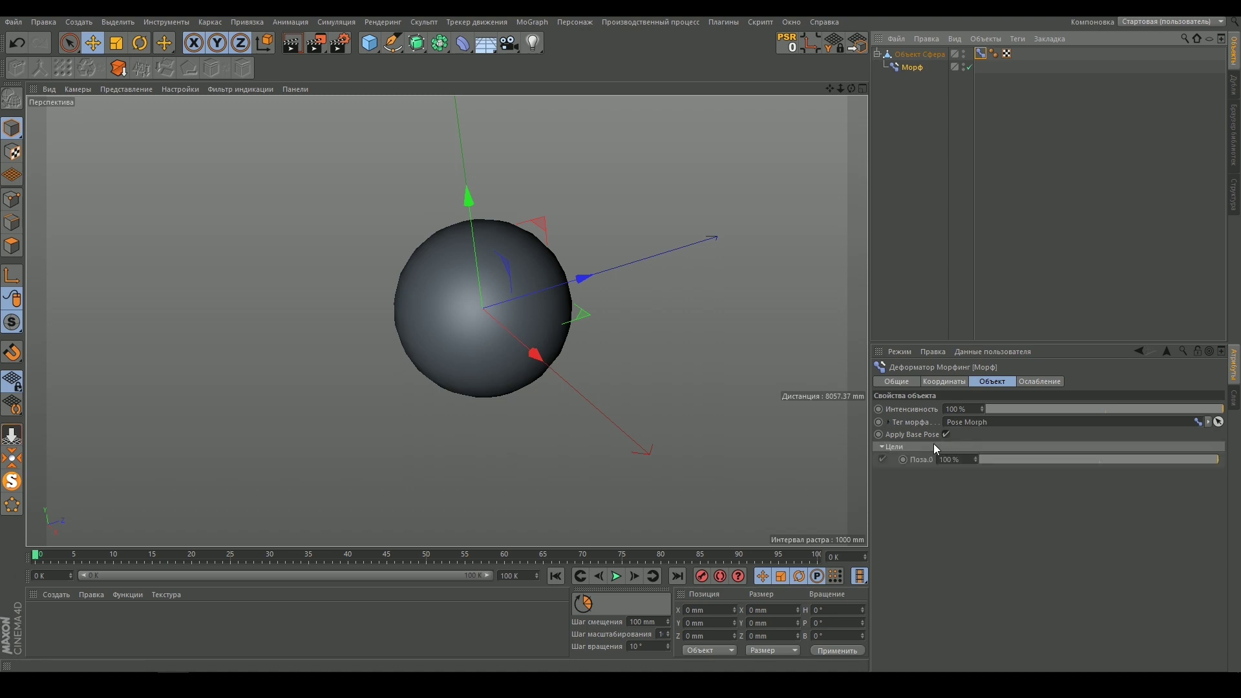
drag(1139, 410, 1092, 410)
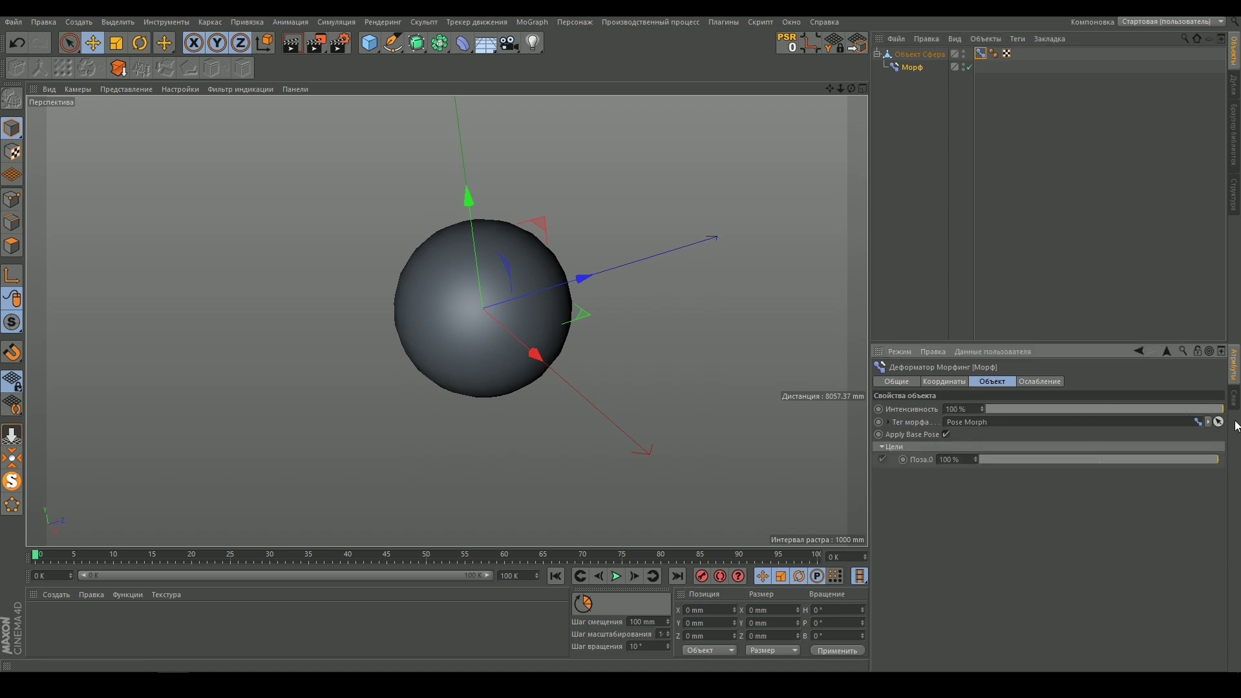
mouse_move(1004, 427)
mouse_down()
mouse_move(956, 424)
mouse_move(1187, 470)
mouse_up()
drag(1063, 459, 1234, 477)
click(981, 53)
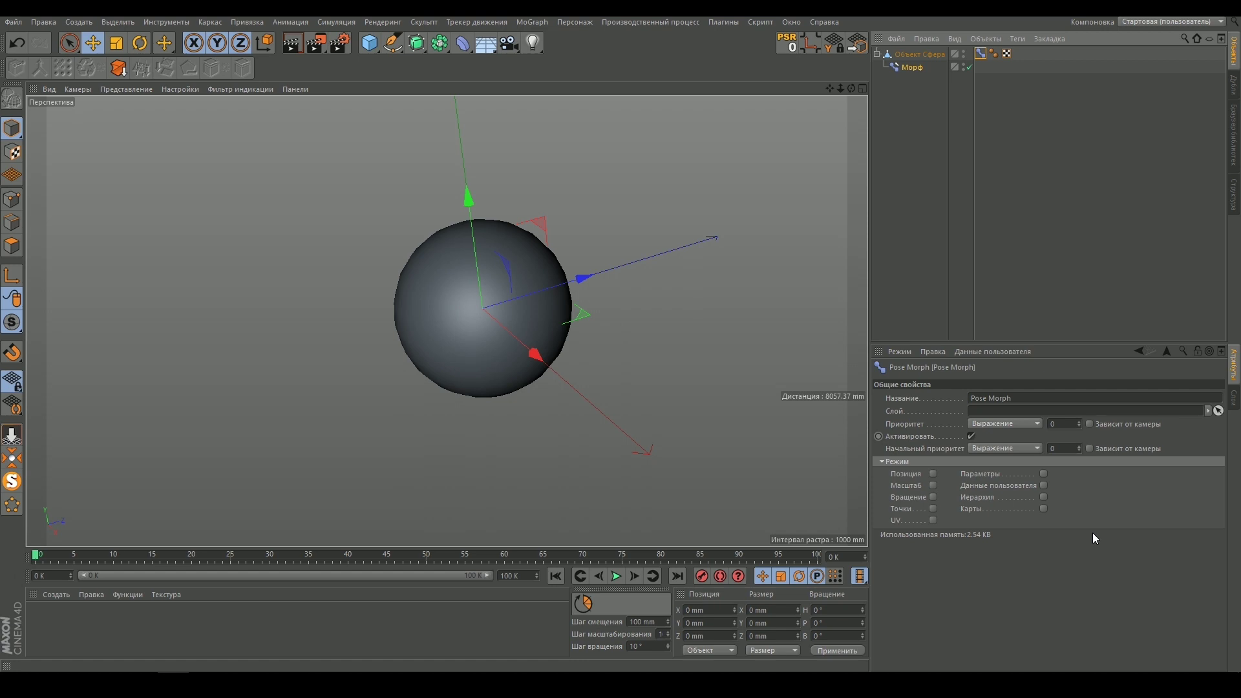
Enable the Points option in the Pose Morph tag.
click(935, 508)
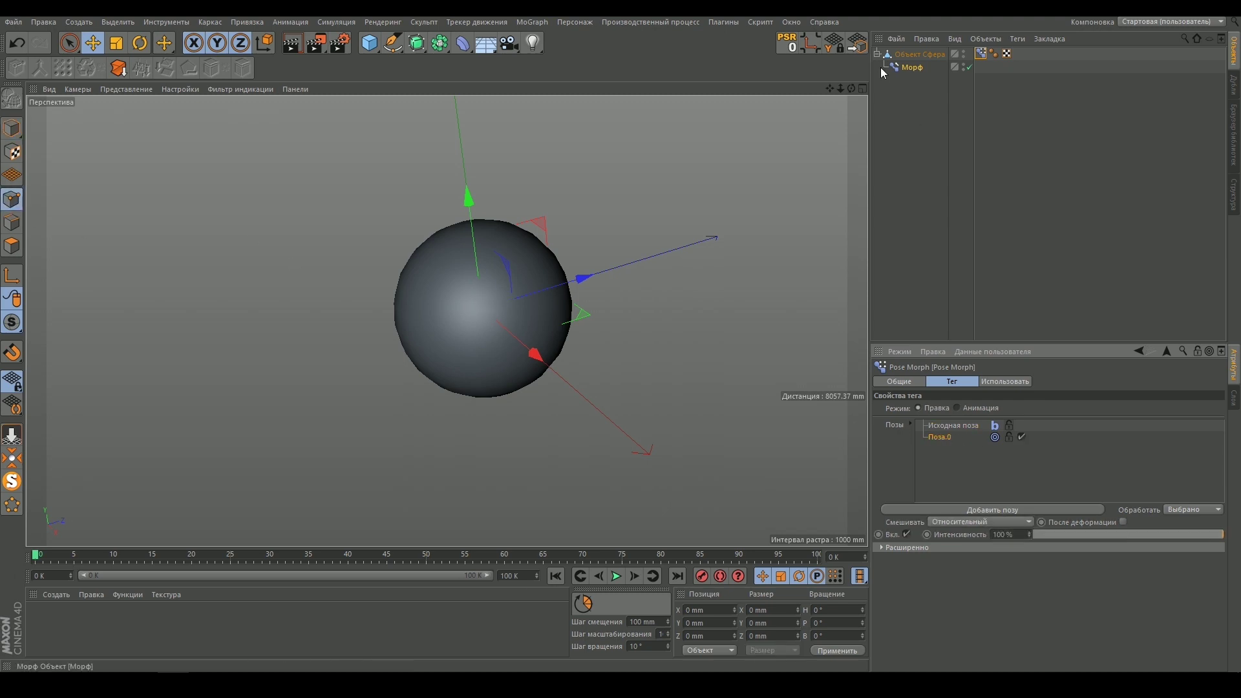
Pull two sphere points outward into spikes.
click(918, 54)
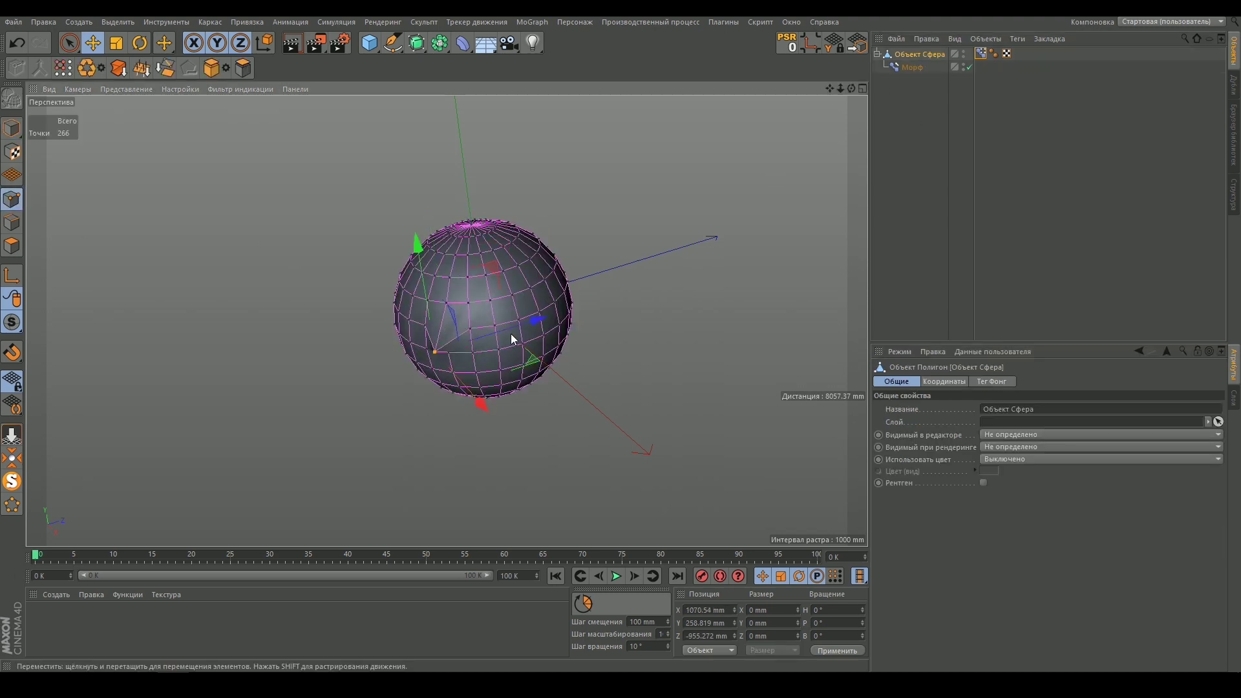
alt+drag(513, 339, 373, 296)
scroll(508, 345, up, 3)
drag(512, 493, 517, 446)
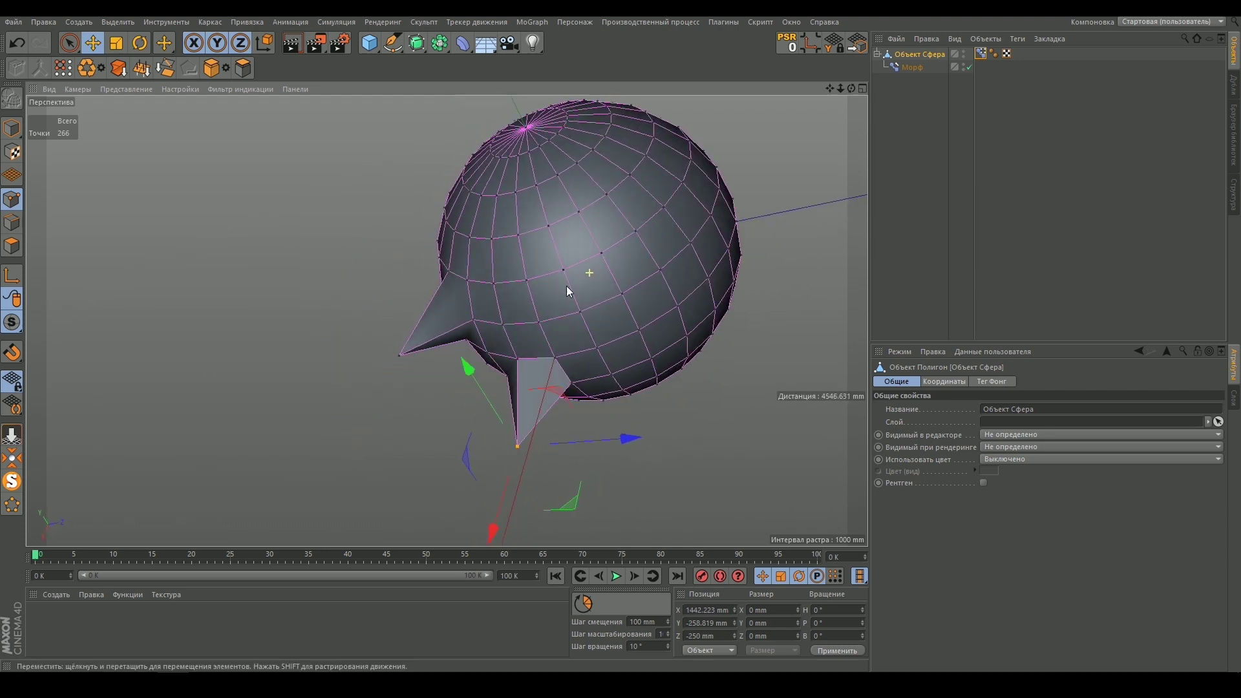
Make Поза.0 the active pose and preview its spikes at lowered strength.
click(981, 54)
click(945, 425)
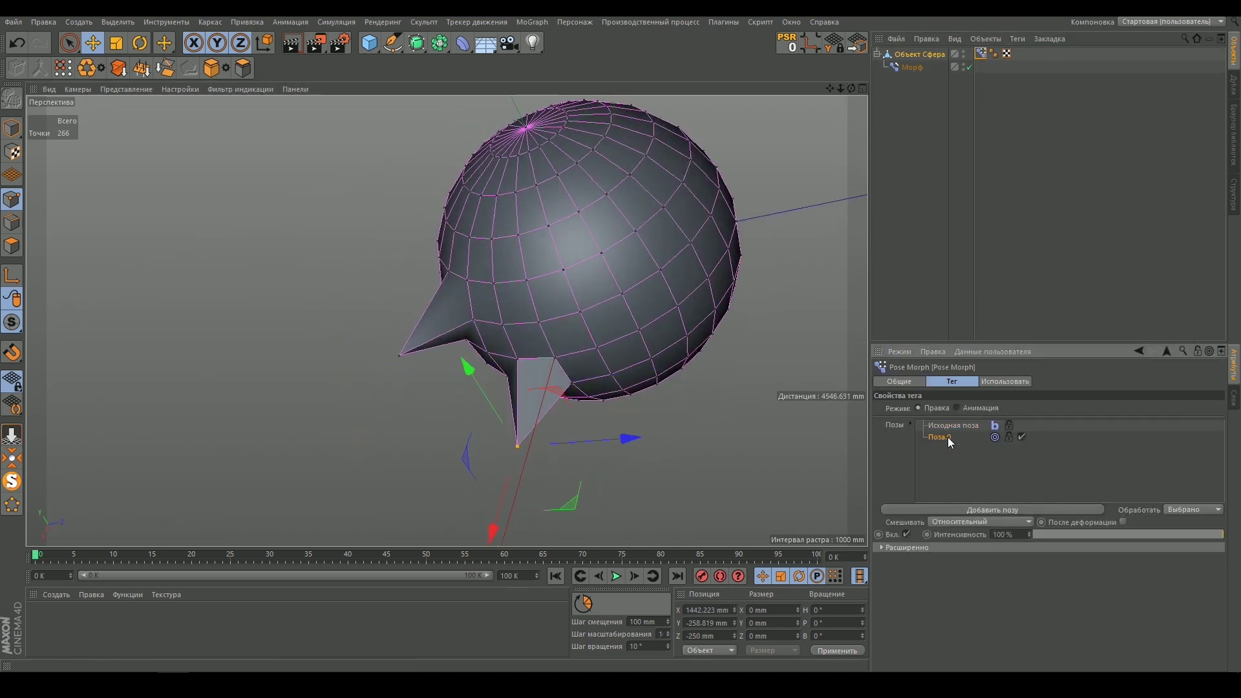
click(948, 437)
mouse_move(1192, 534)
mouse_down()
mouse_move(1119, 536)
mouse_move(1239, 554)
mouse_up()
click(907, 70)
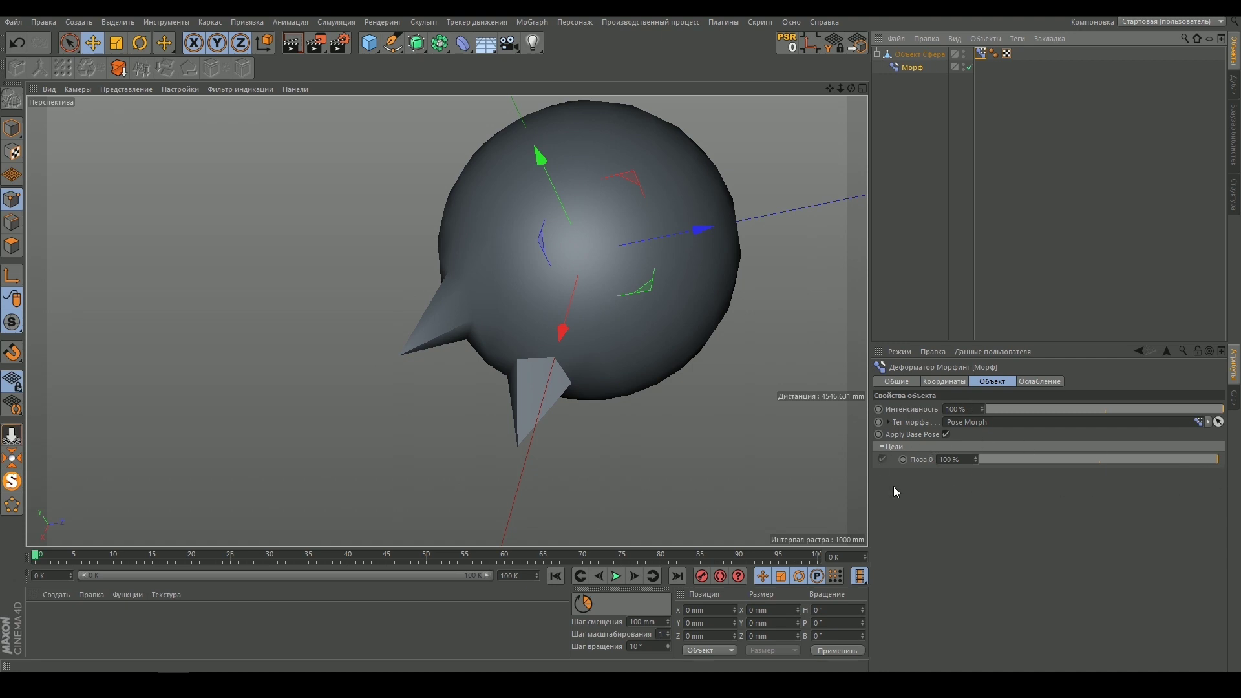
mouse_move(1218, 462)
mouse_down()
mouse_move(852, 466)
mouse_move(1175, 470)
mouse_move(989, 474)
mouse_move(1200, 477)
mouse_move(1161, 471)
mouse_move(1205, 490)
mouse_up()
mouse_move(1212, 409)
mouse_down()
mouse_move(944, 410)
mouse_move(1240, 417)
mouse_up()
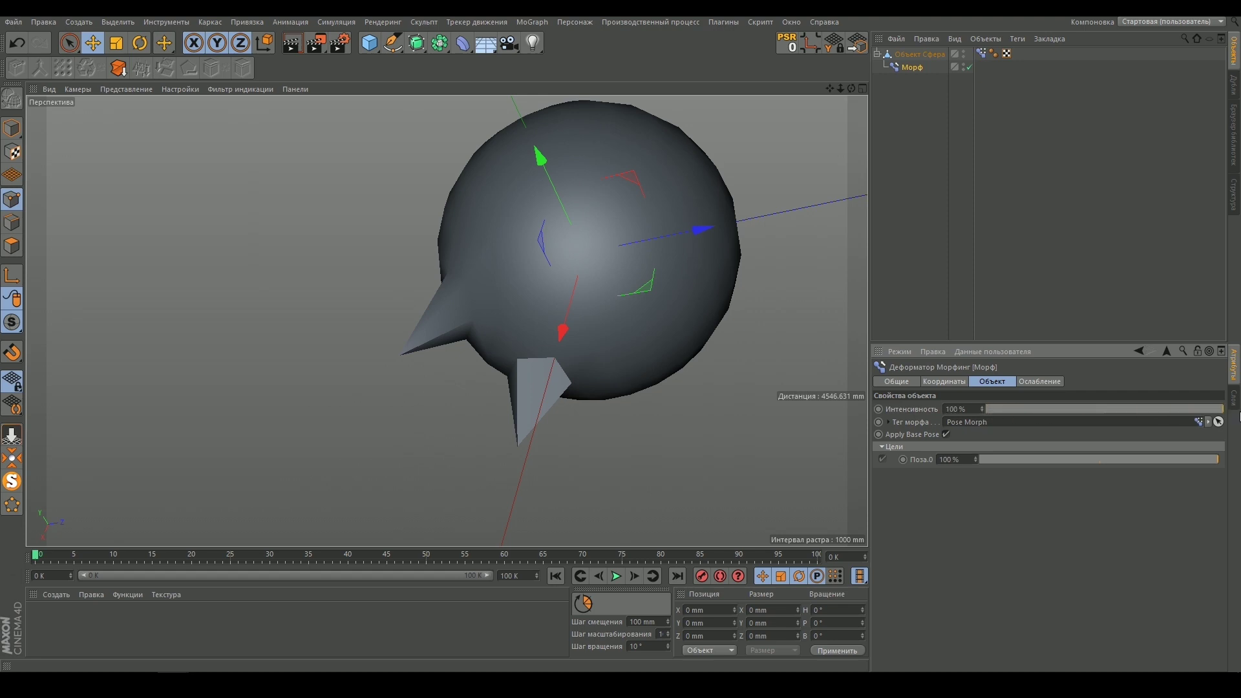
click(946, 434)
scroll(765, 489, down, 2)
click(1035, 382)
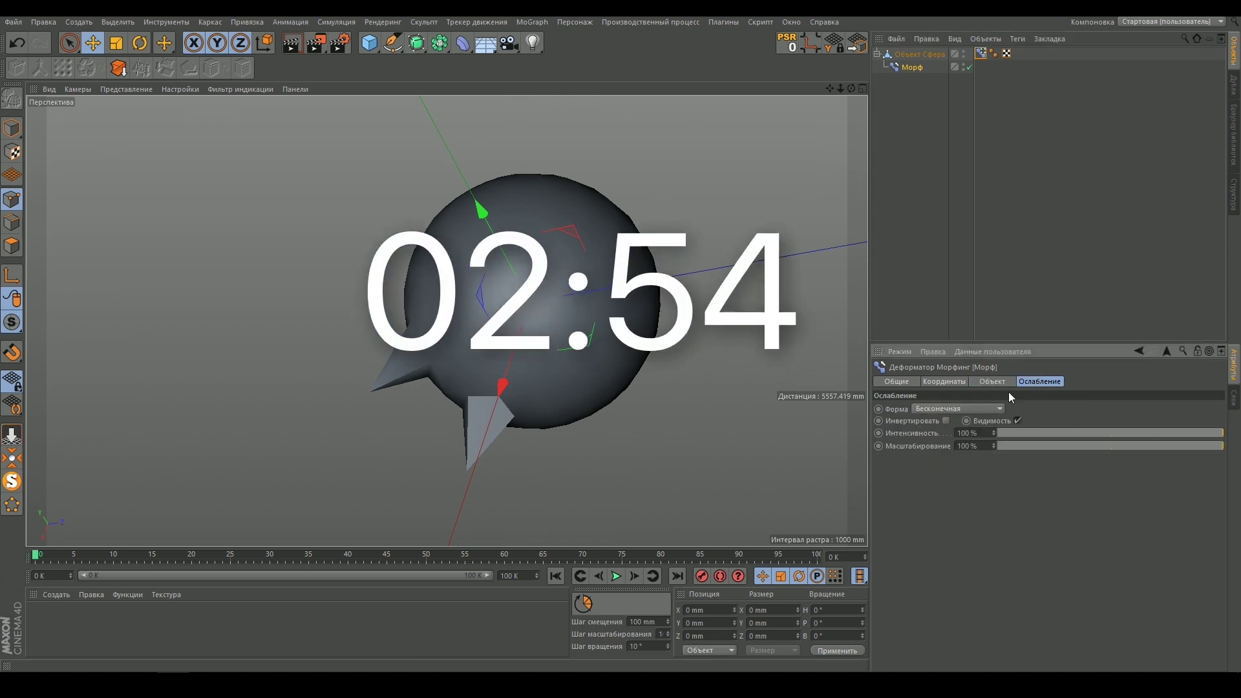
click(996, 383)
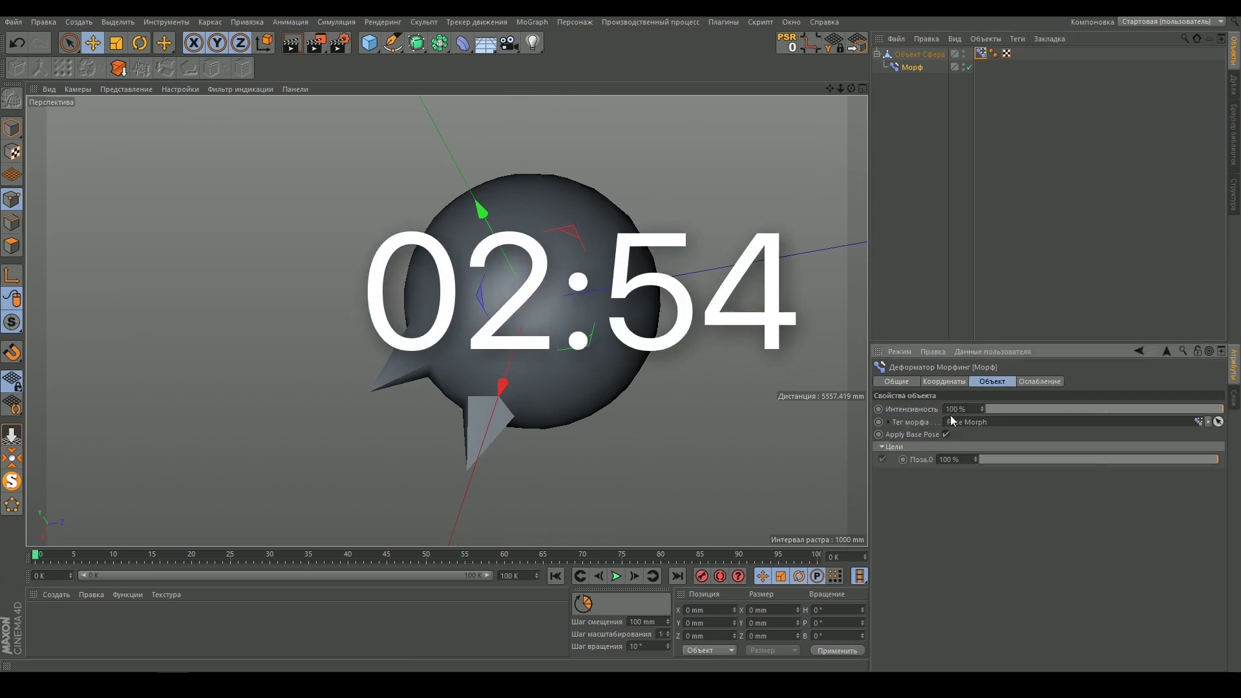
Add pose Поза.1 and pull a sphere polygon out into a long protrusion.
click(981, 54)
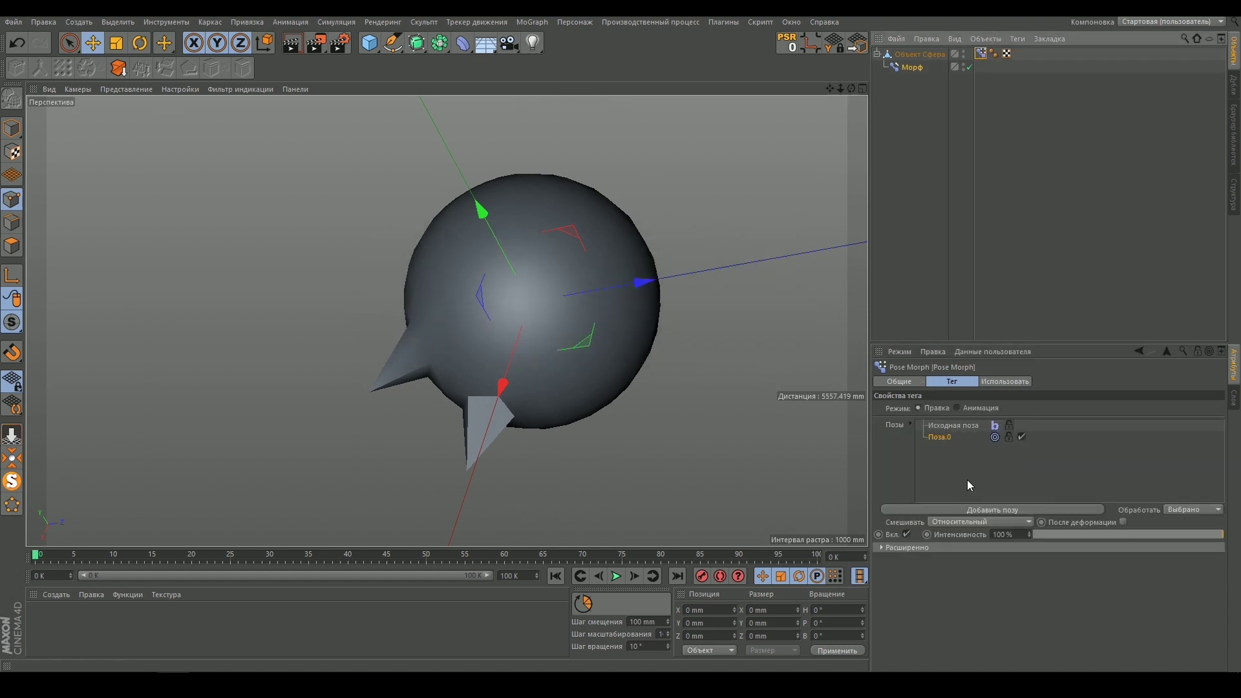
click(1017, 508)
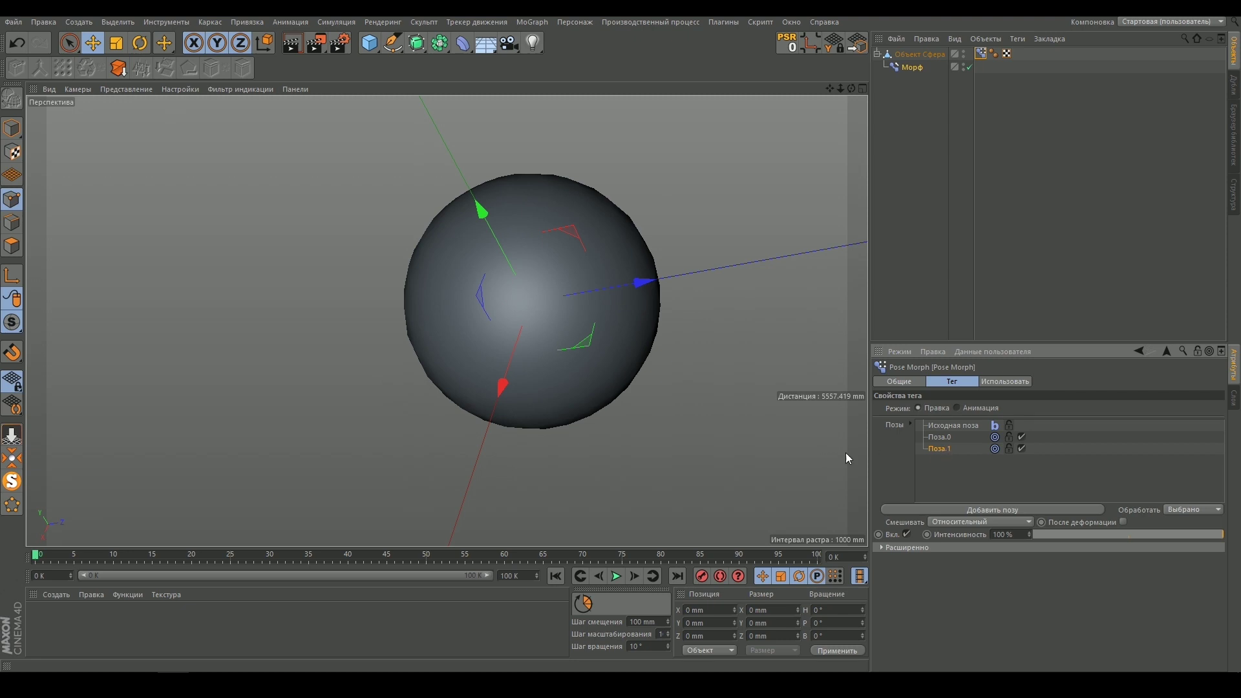
click(515, 340)
drag(614, 414, 637, 320)
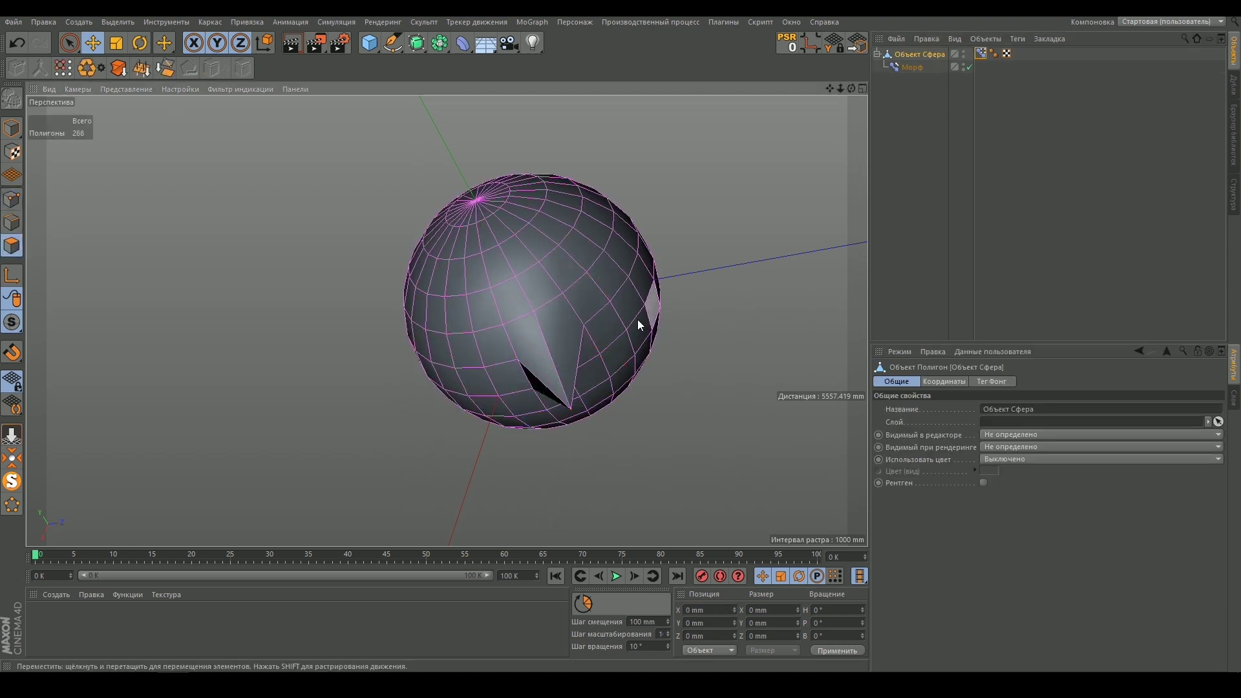
click(637, 319)
drag(689, 251, 750, 252)
alt+drag(653, 310, 605, 315)
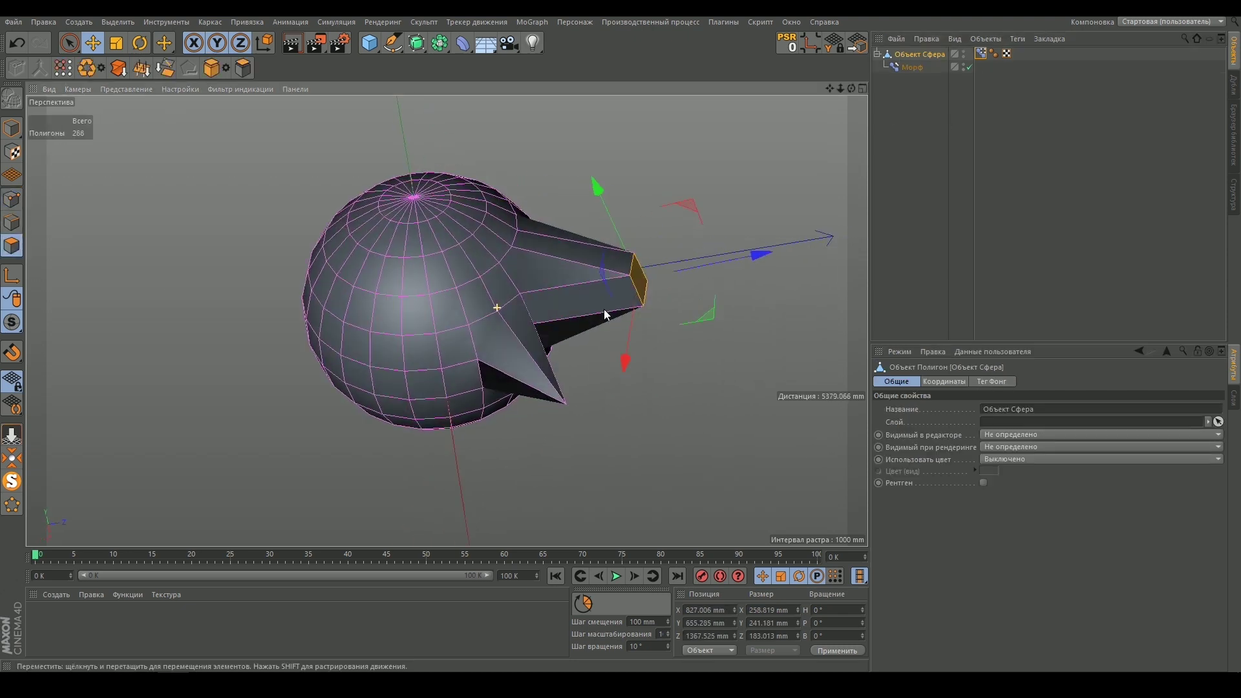
click(913, 67)
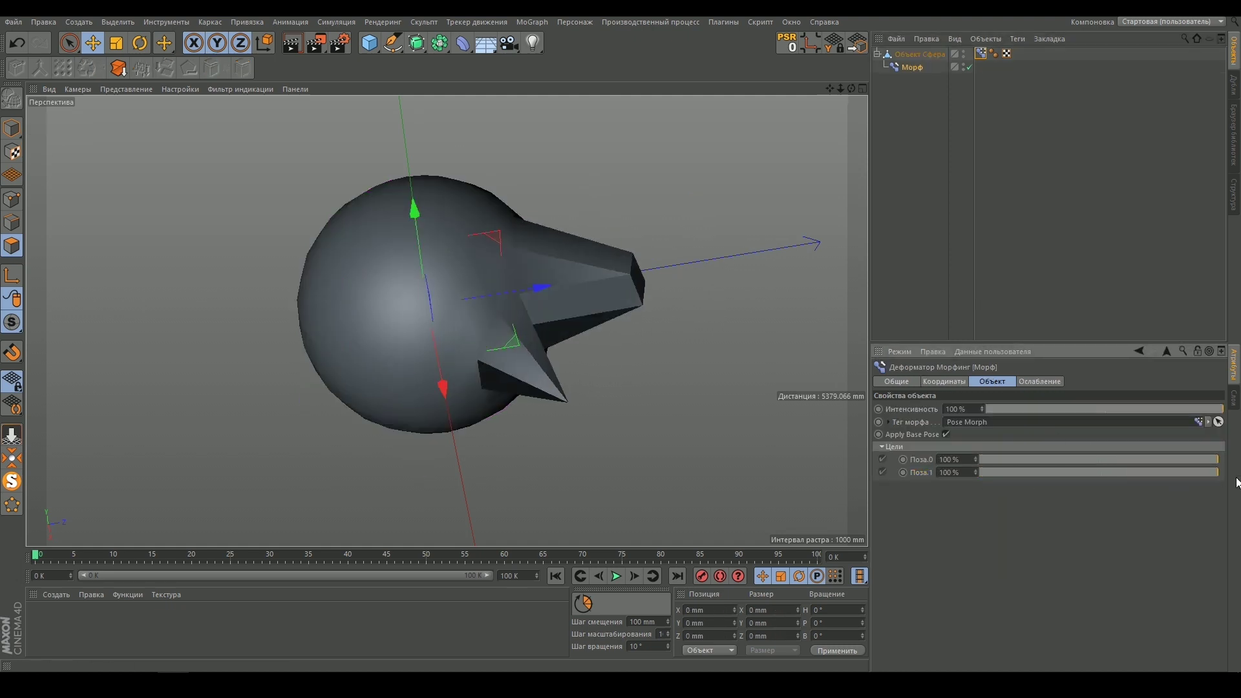
Adjust Поза.1 between 90% and 100%, turn off Apply Base Pose, and lower overall intensity.
click(951, 420)
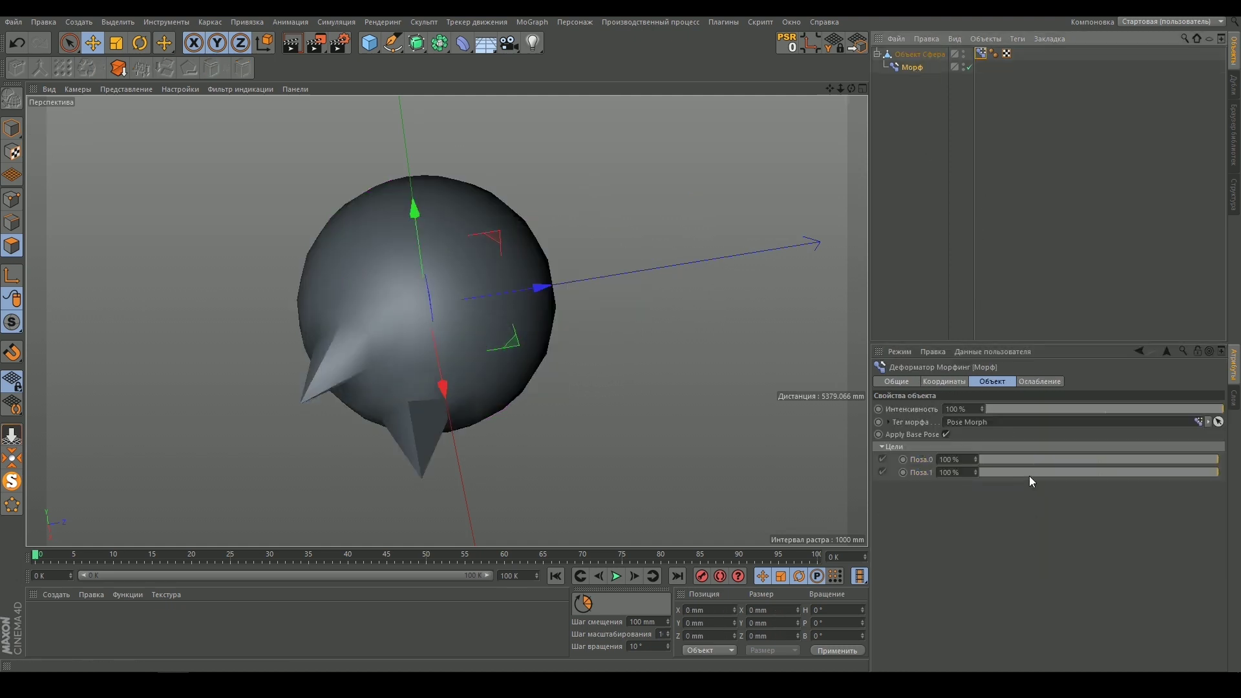
mouse_move(1174, 472)
mouse_down()
mouse_move(1085, 477)
mouse_move(1195, 472)
mouse_up()
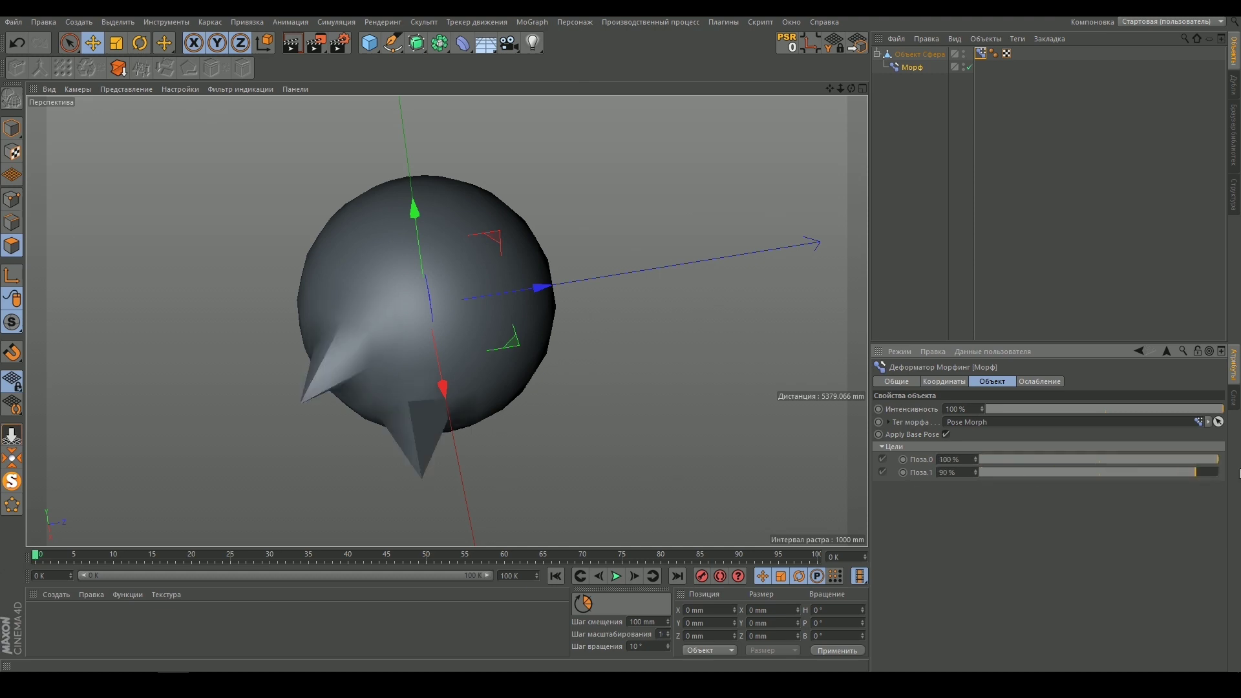
click(944, 435)
drag(992, 476, 991, 465)
drag(1035, 409, 1089, 410)
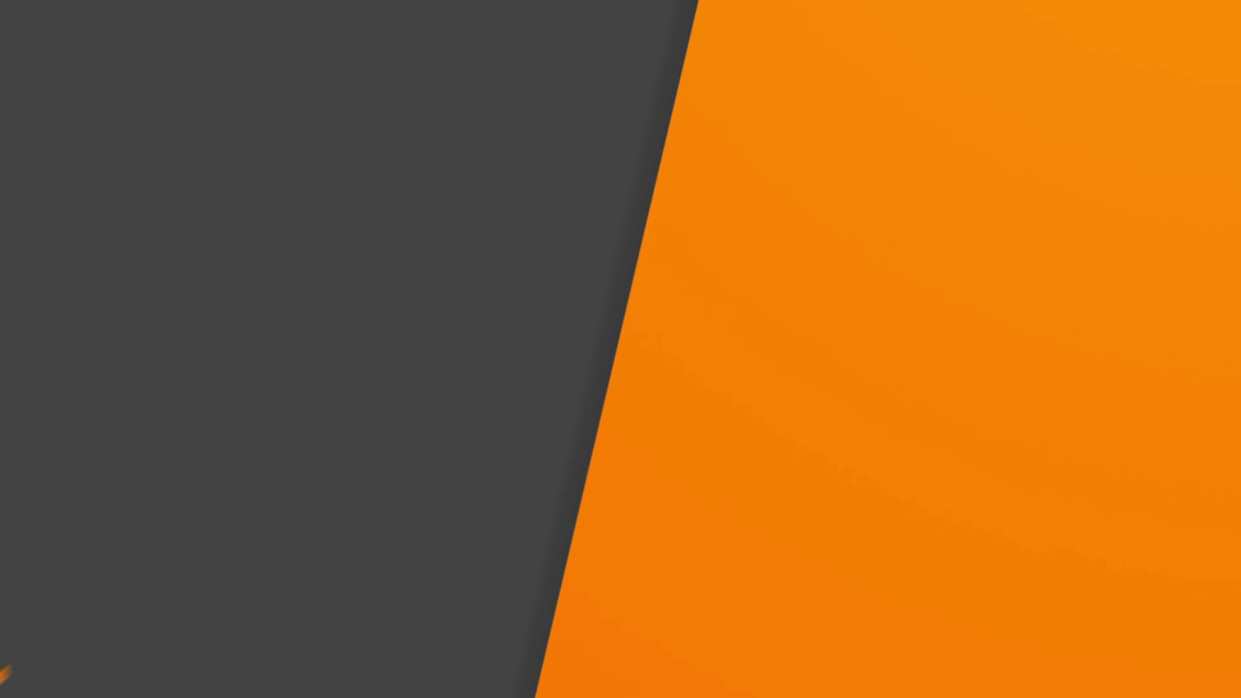